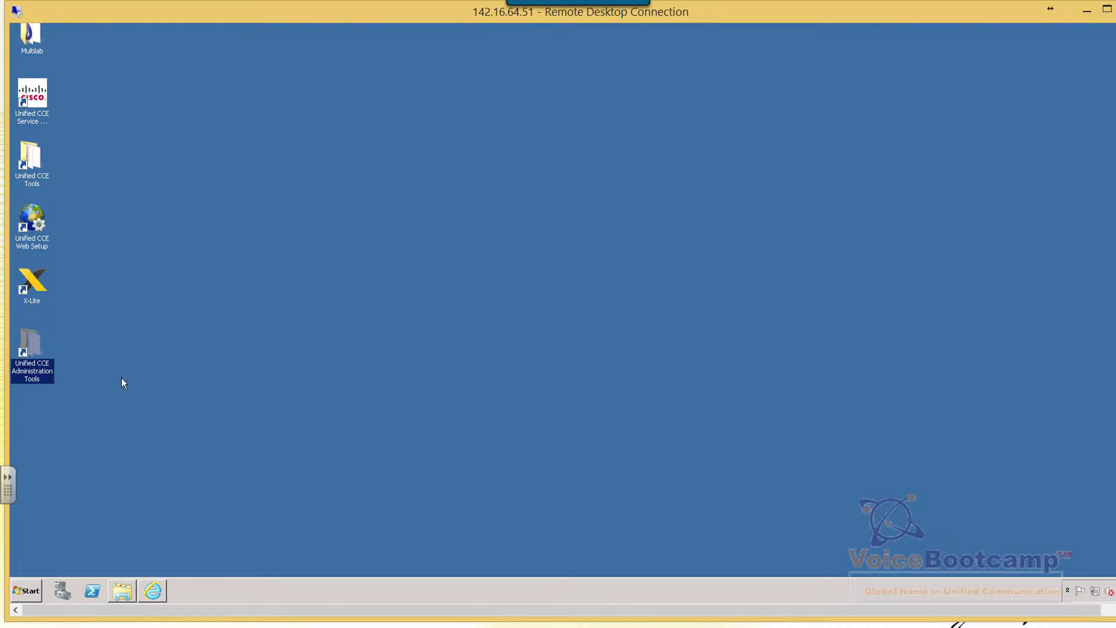
- Launch Configuration Manager from Unified CCE Administration Tools and expand Tools > List Tools to Agent Desk Settings List
click(41, 360)
double_click(33, 348)
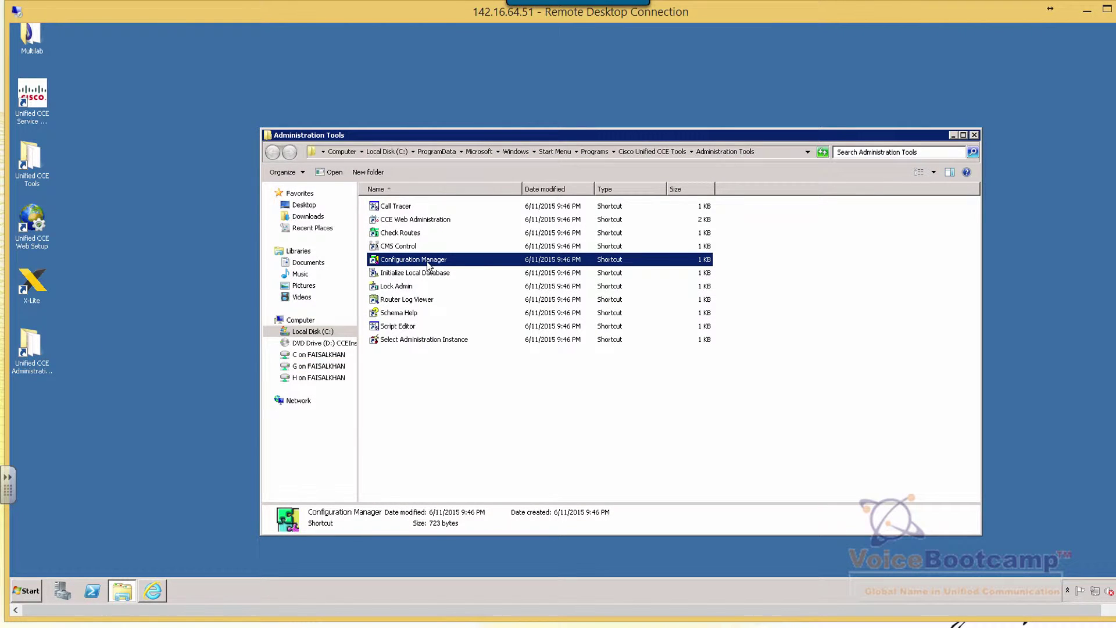
double_click(428, 265)
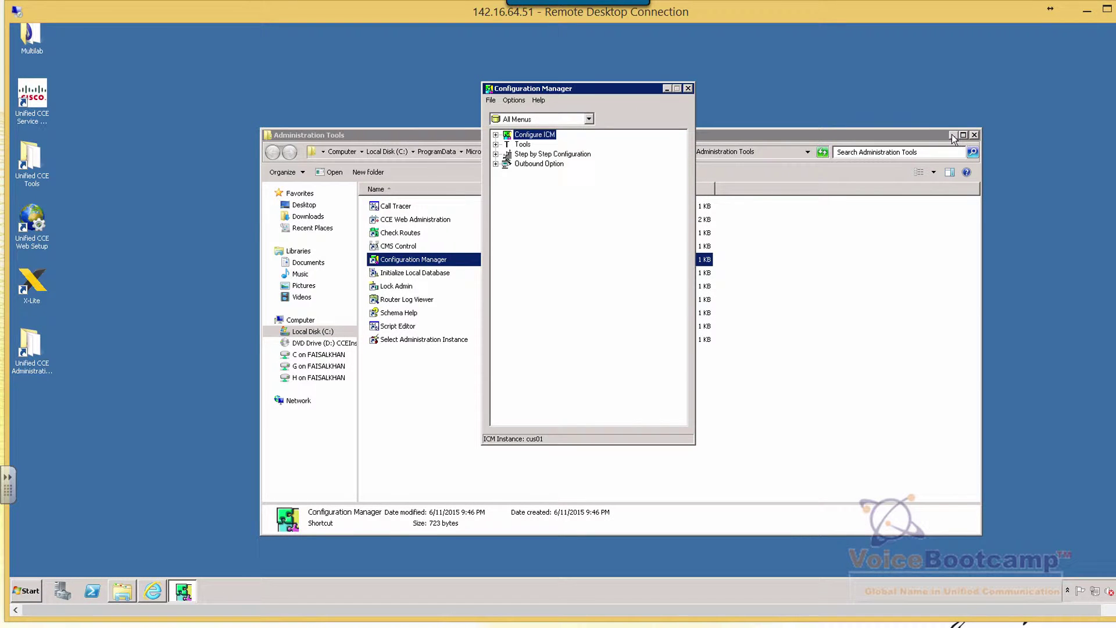
click(496, 144)
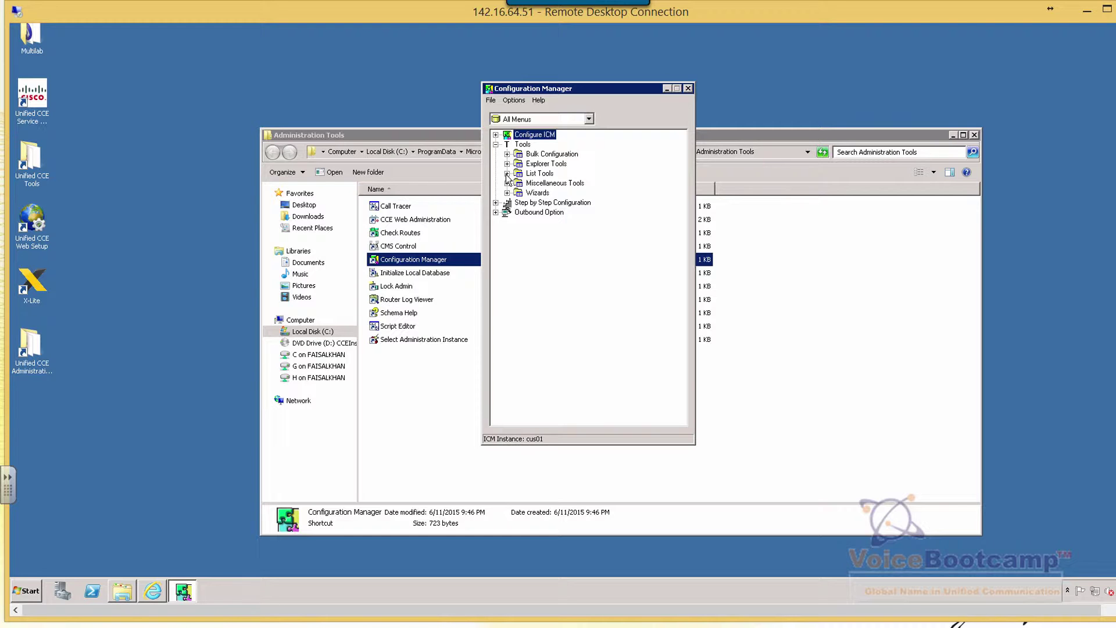
click(507, 173)
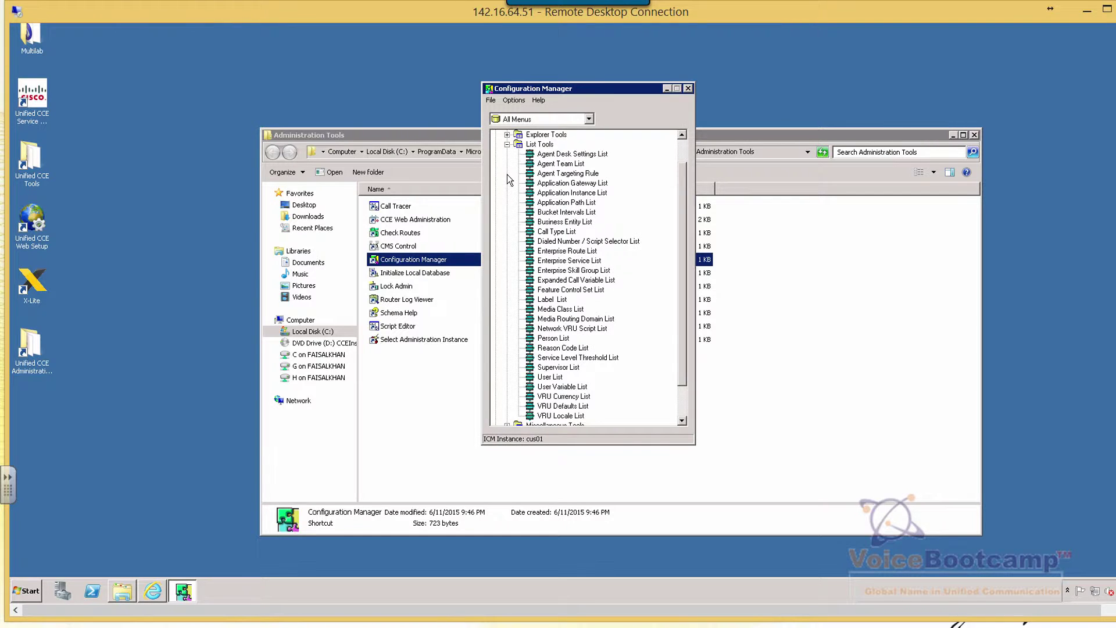
click(580, 155)
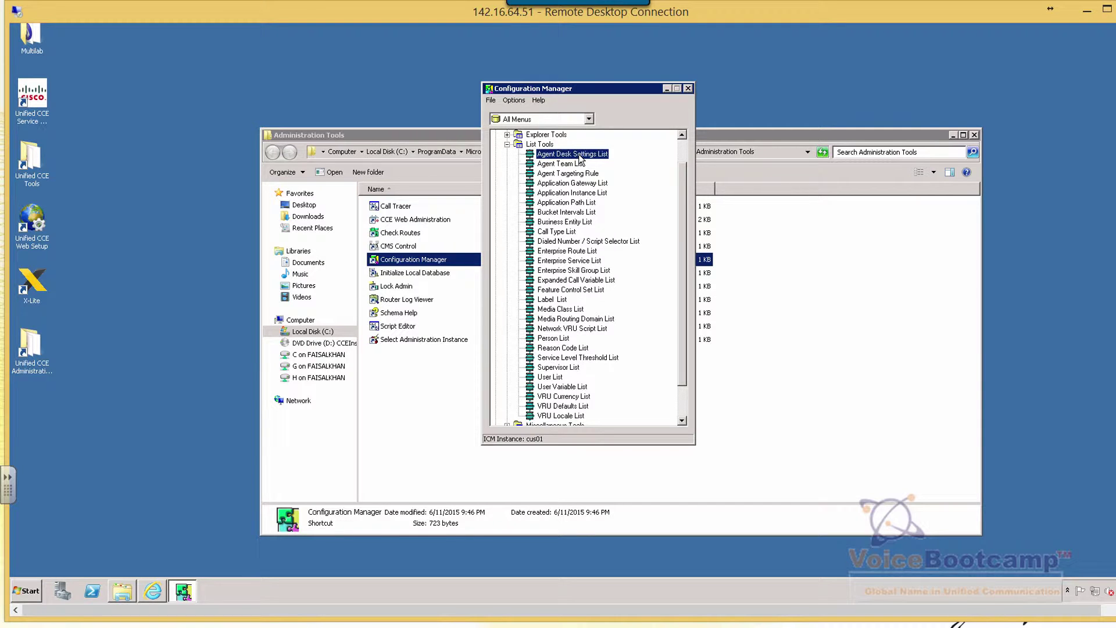
- Retrieve the agent desk settings and save a new DefaultAgentDesk with a 20-second ring no answer time
double_click(580, 156)
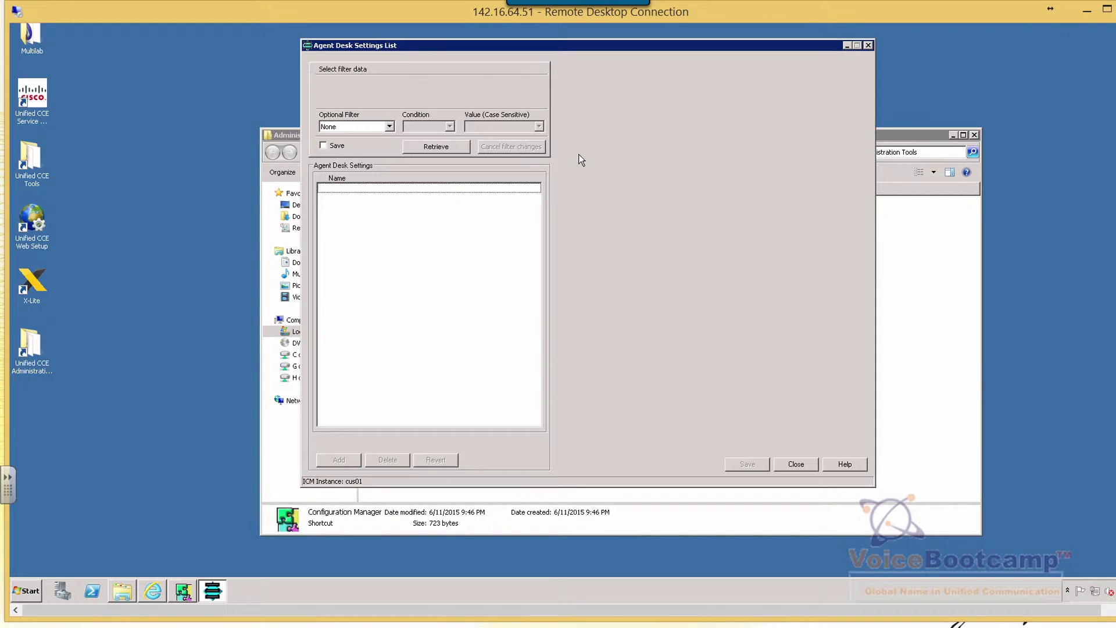
click(446, 149)
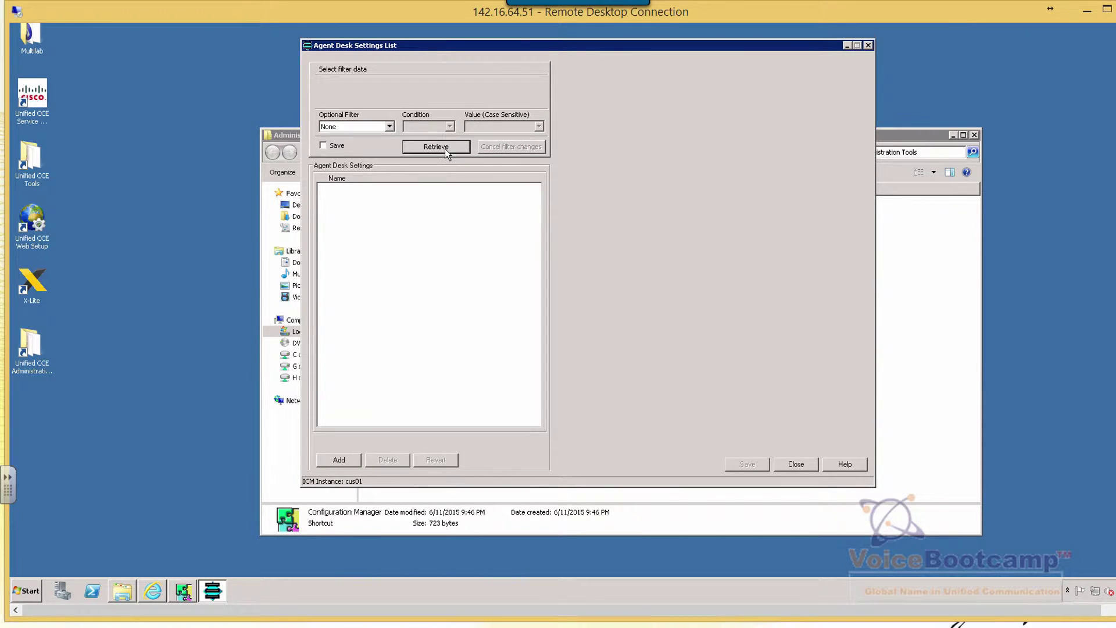
click(354, 461)
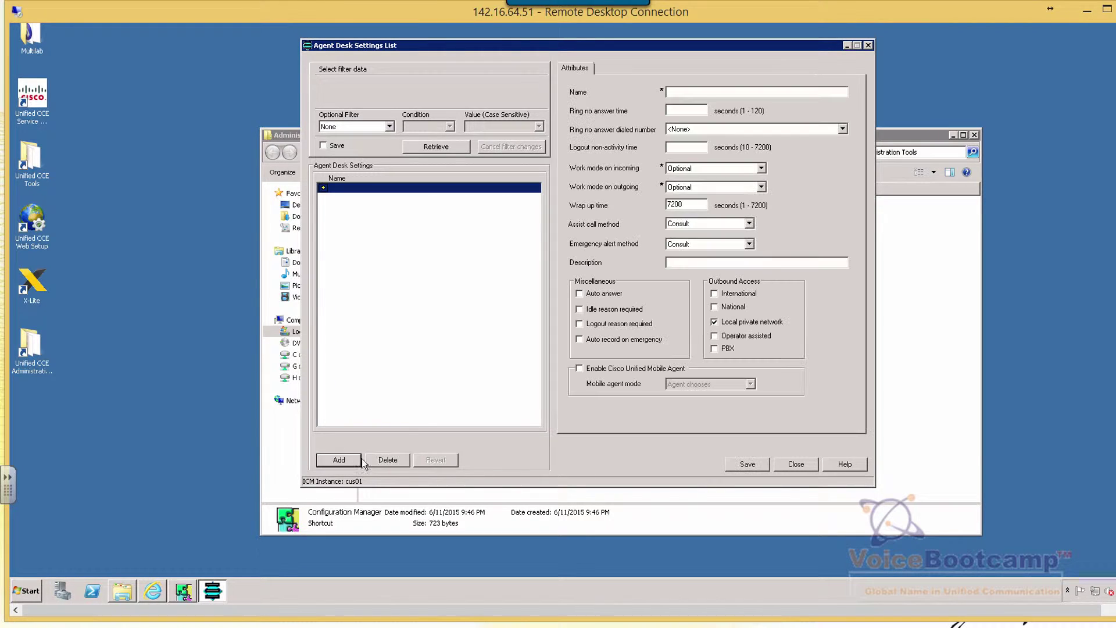
click(687, 93)
text(DefaultAgentDesk)
click(685, 111)
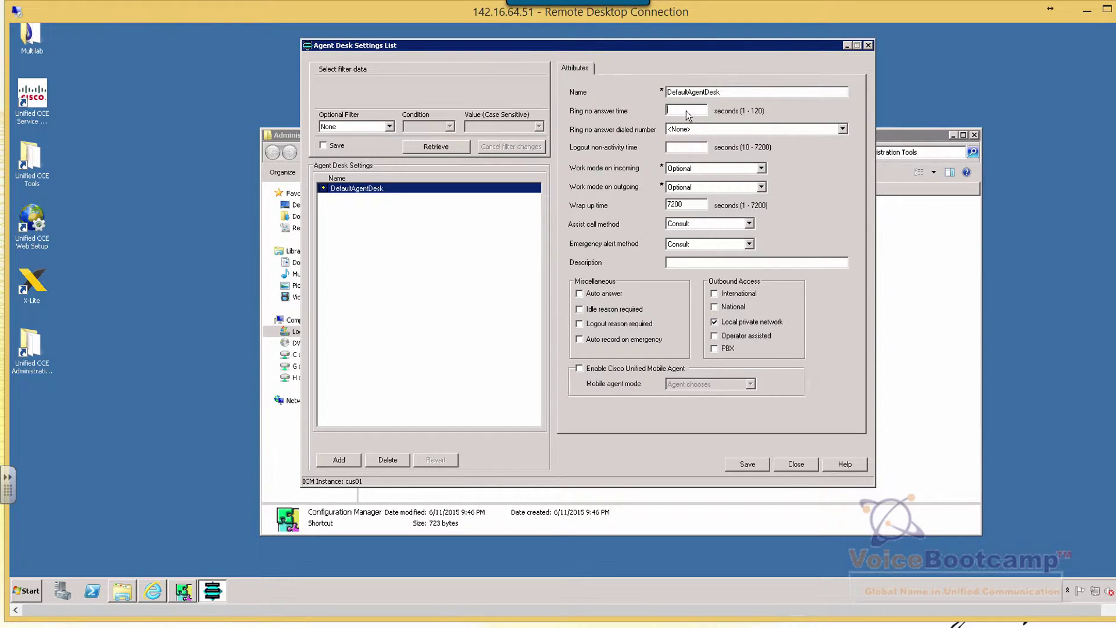
text(20)
click(745, 465)
- Add a new agent desk setting named NorthAmericaAgent with a 20-second ring no answer time
click(343, 459)
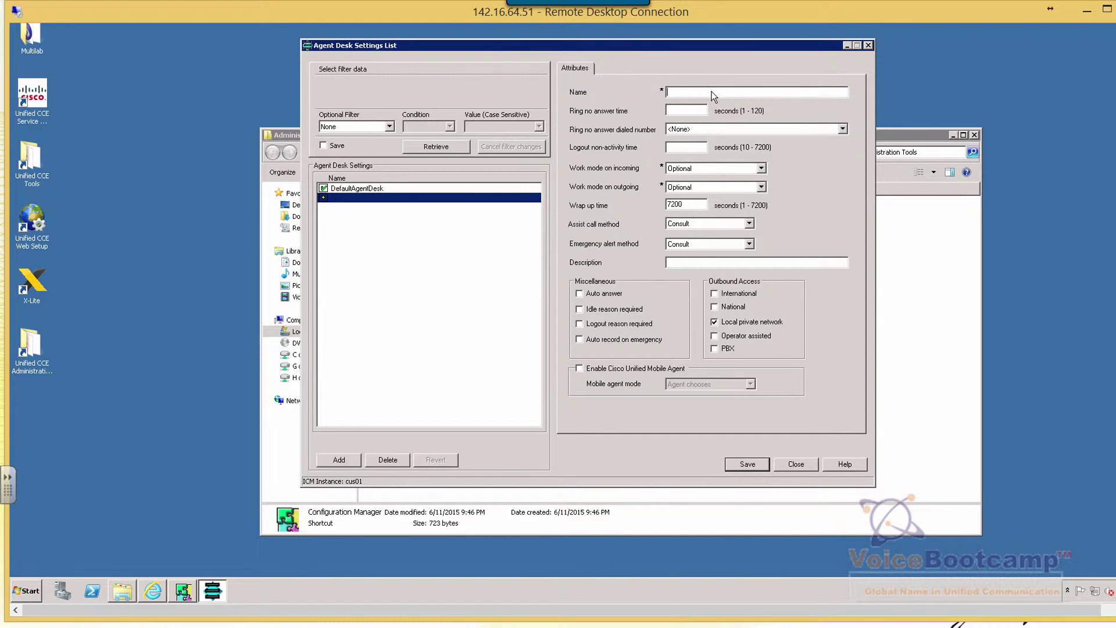
text(NorthAmericaAgent)
key(Tab)
text(20)
- Enable auto answer and Unified Mobile Agent (Agent chooses), keep dialed number None, and save
click(597, 297)
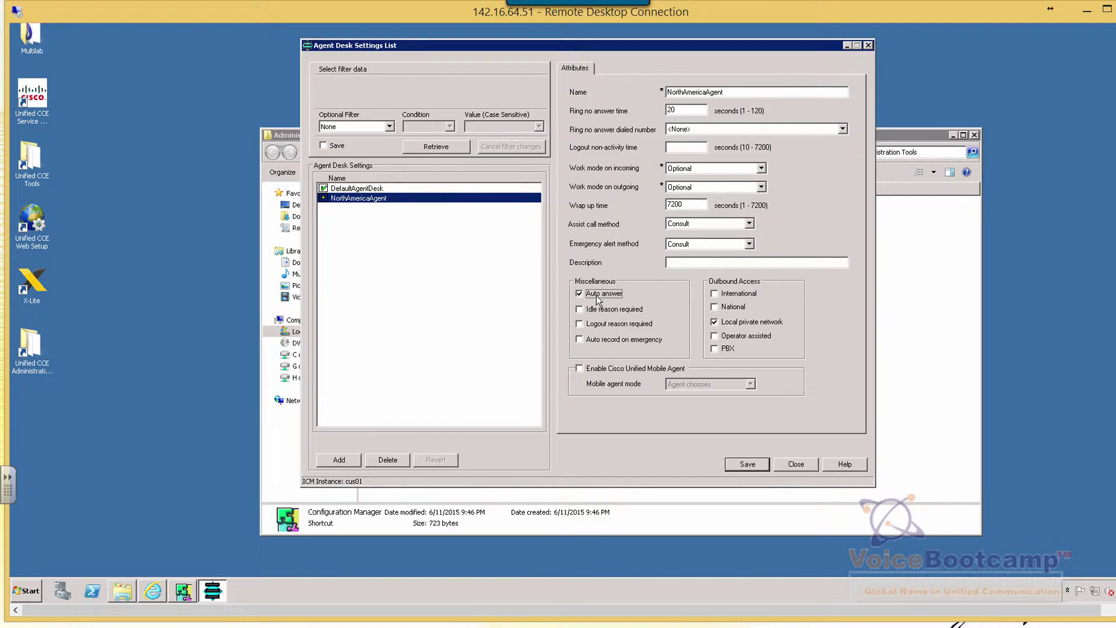
click(642, 373)
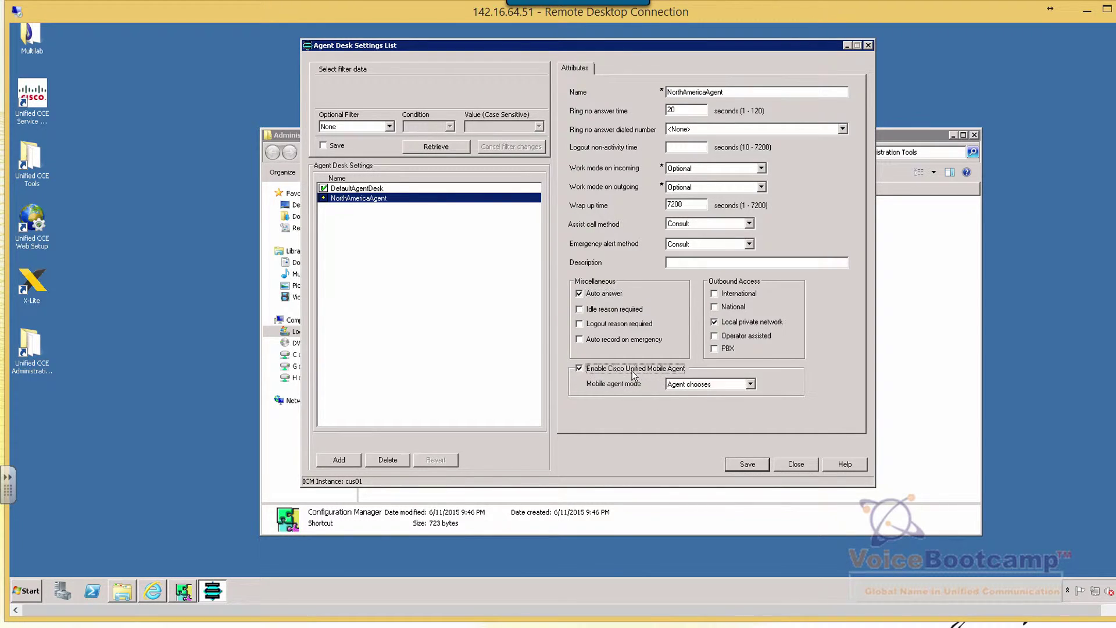
click(750, 384)
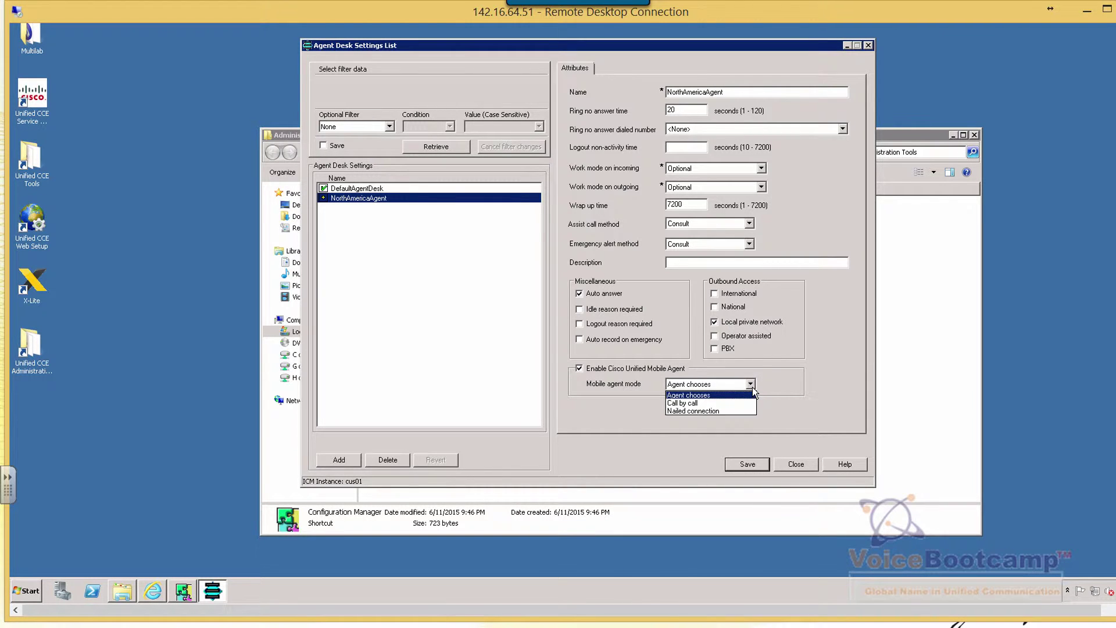
click(751, 388)
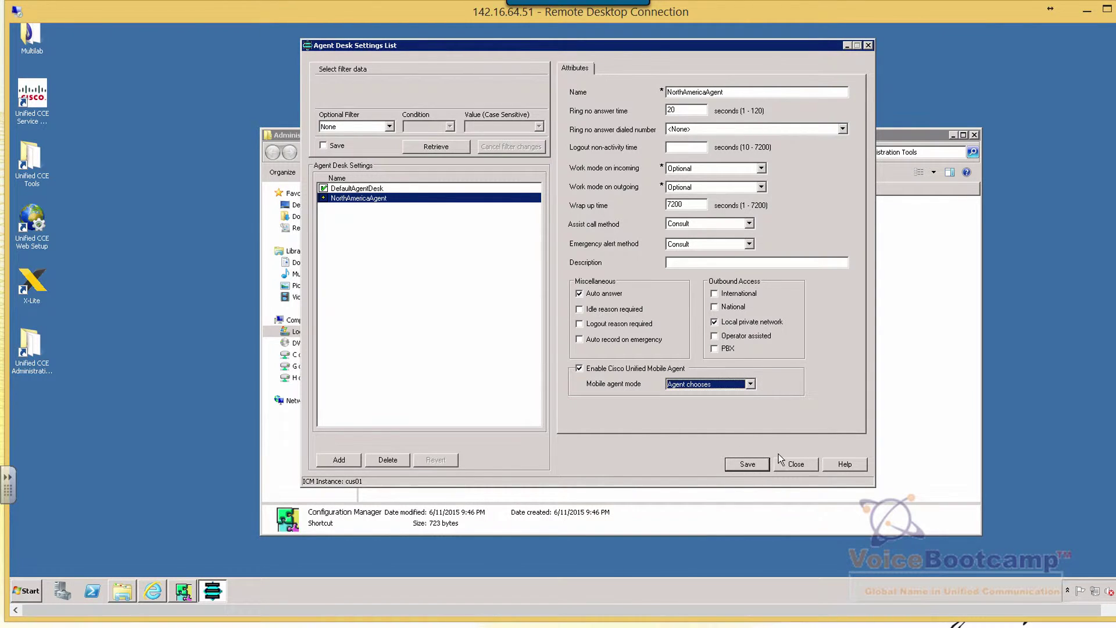
click(746, 131)
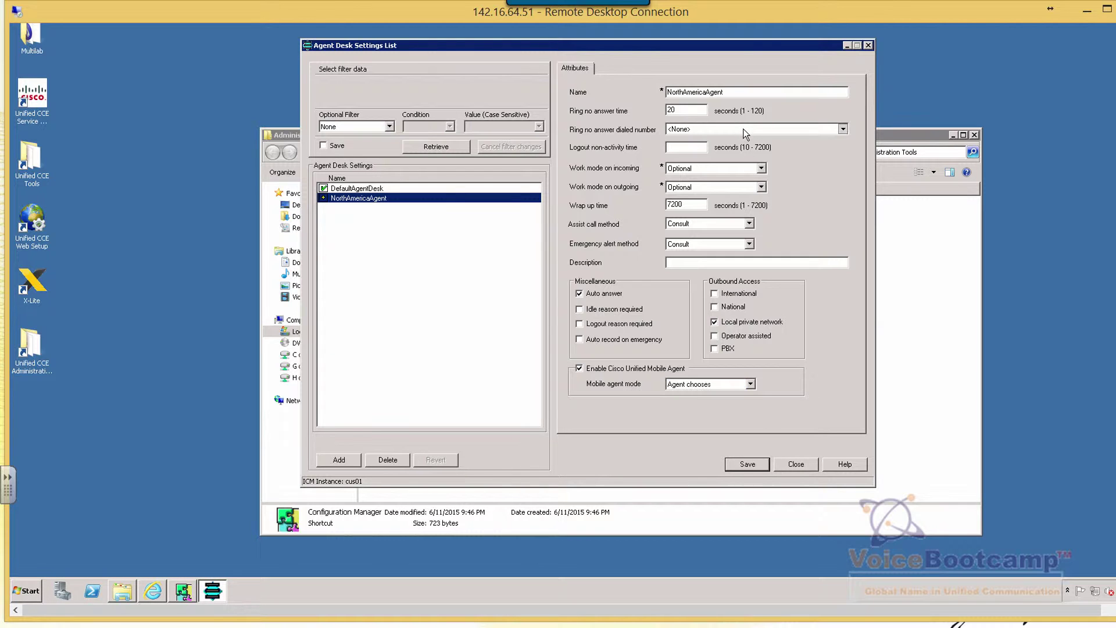
click(745, 133)
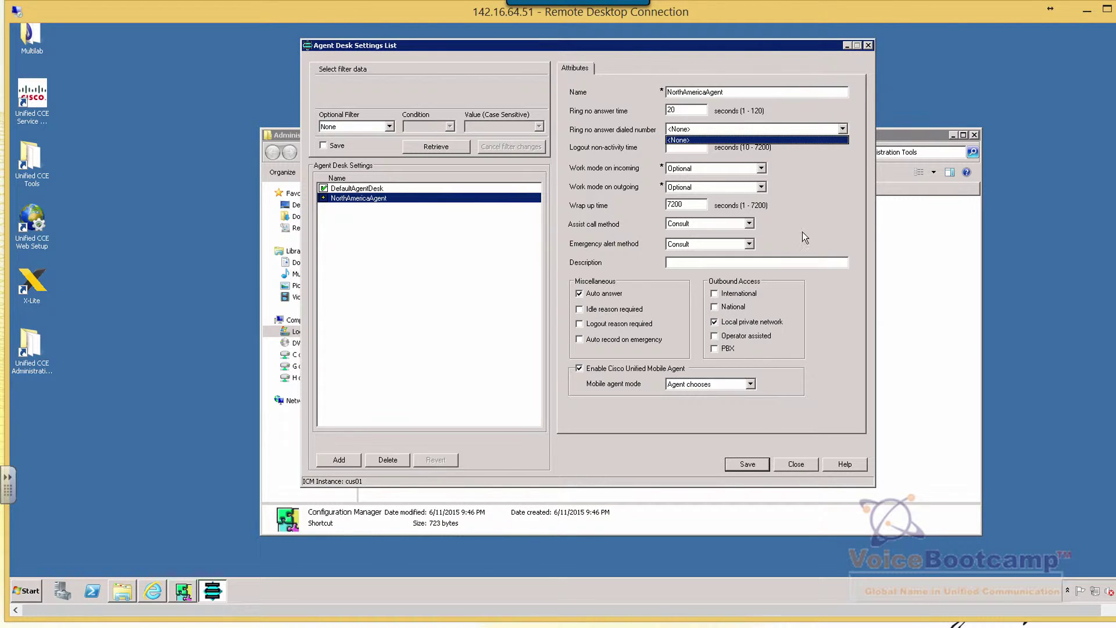
click(786, 449)
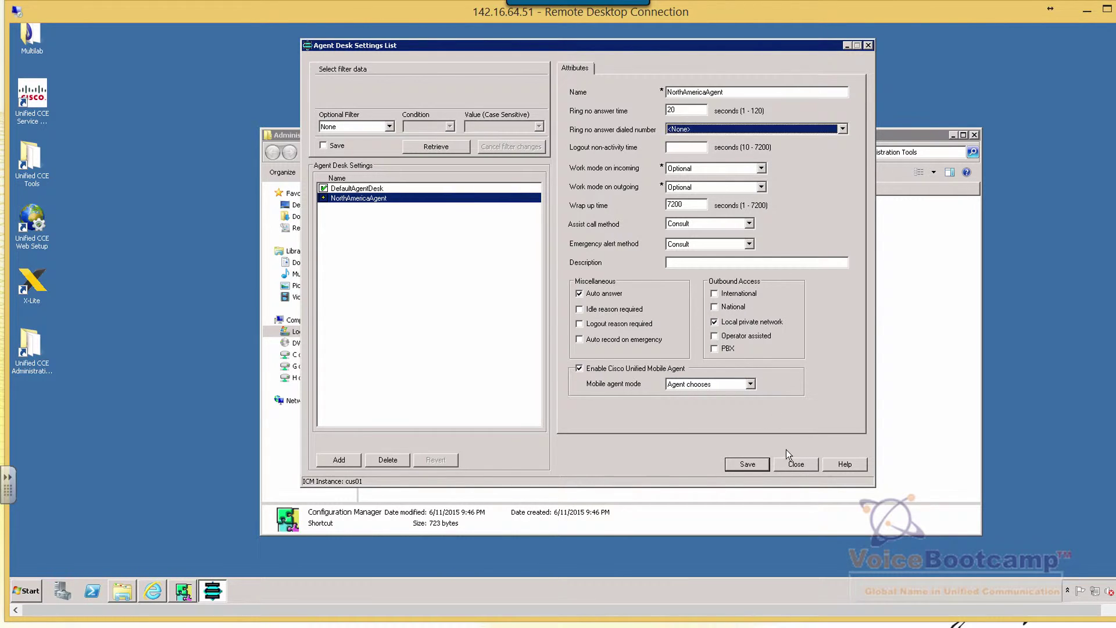
click(749, 463)
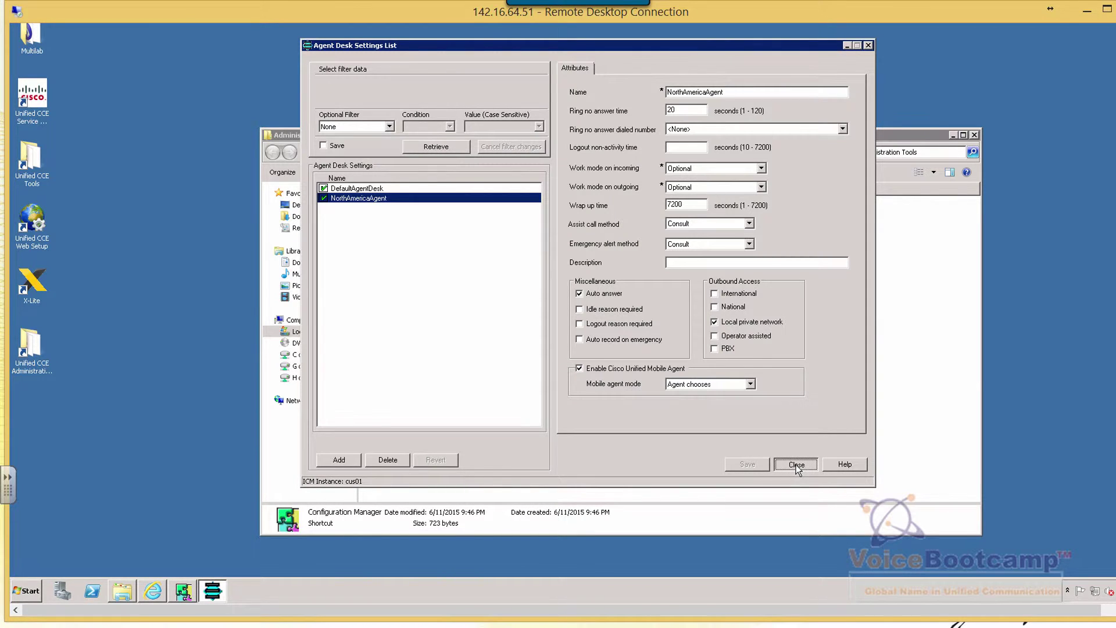
- Close the Agent Desk Settings List, expand Explorer Tools, and bring up the CM Administration login page
click(796, 464)
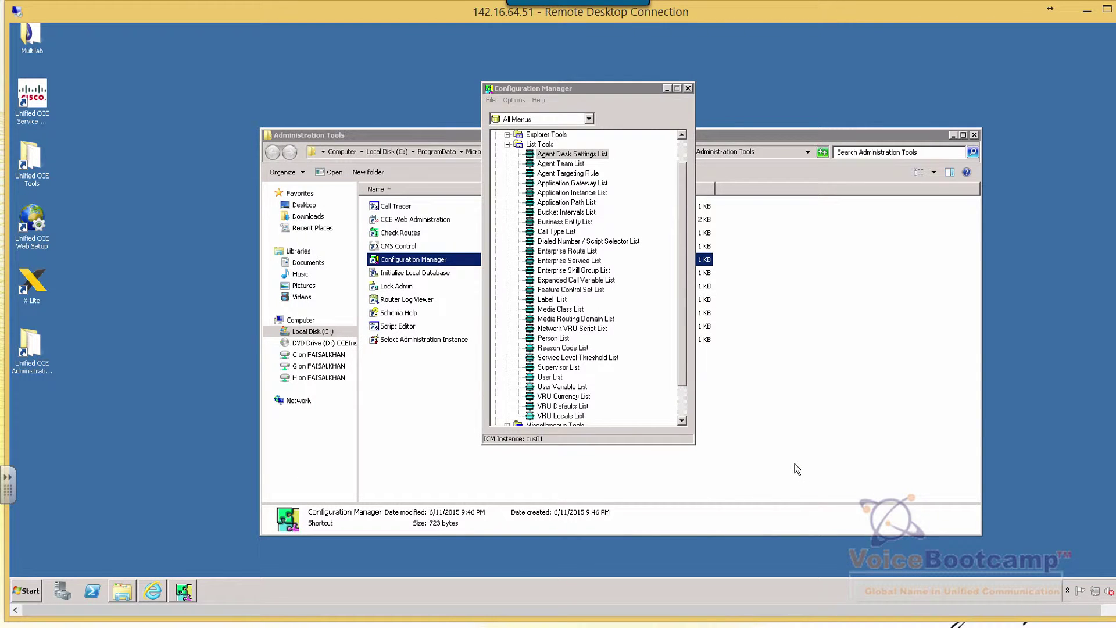
click(508, 135)
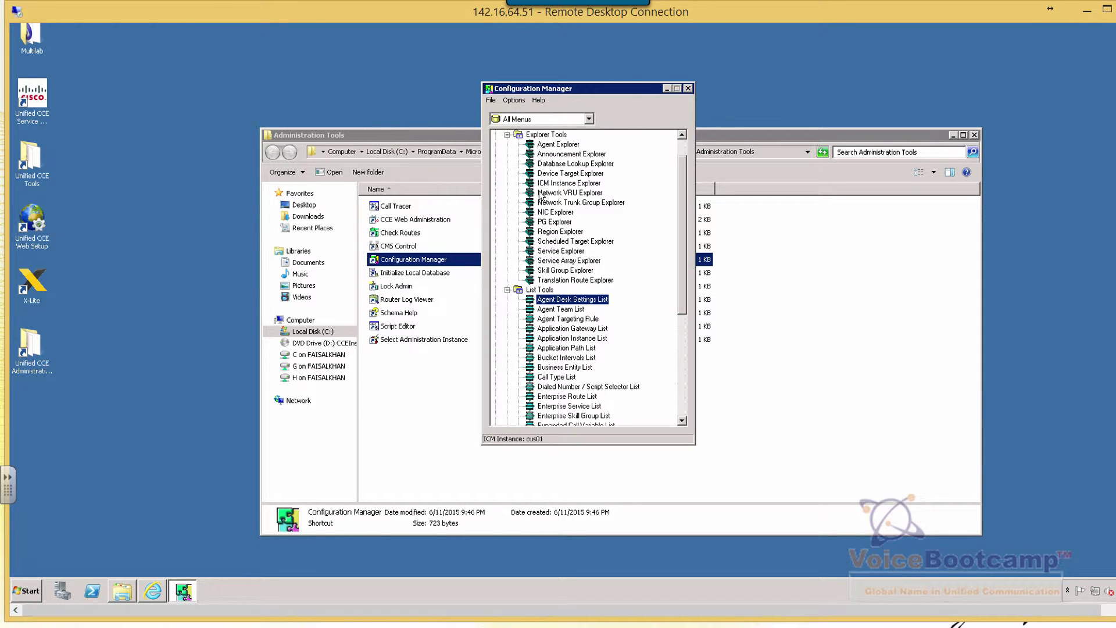
click(152, 592)
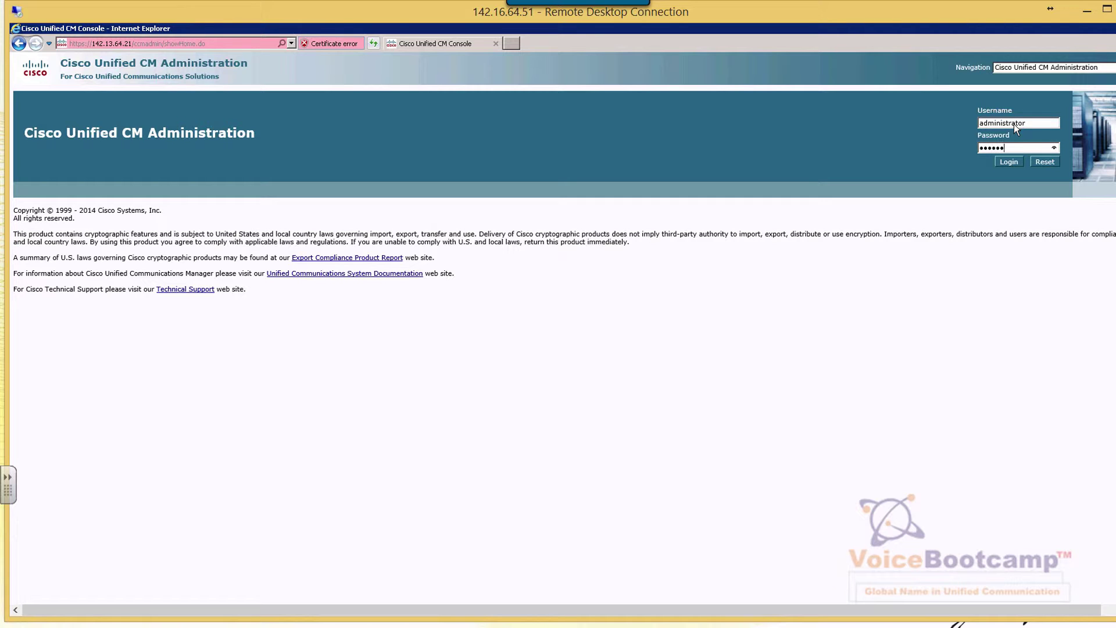
- Log in to CM Administration with the account password and go to Application > Plugins
text(*******)
click(1007, 163)
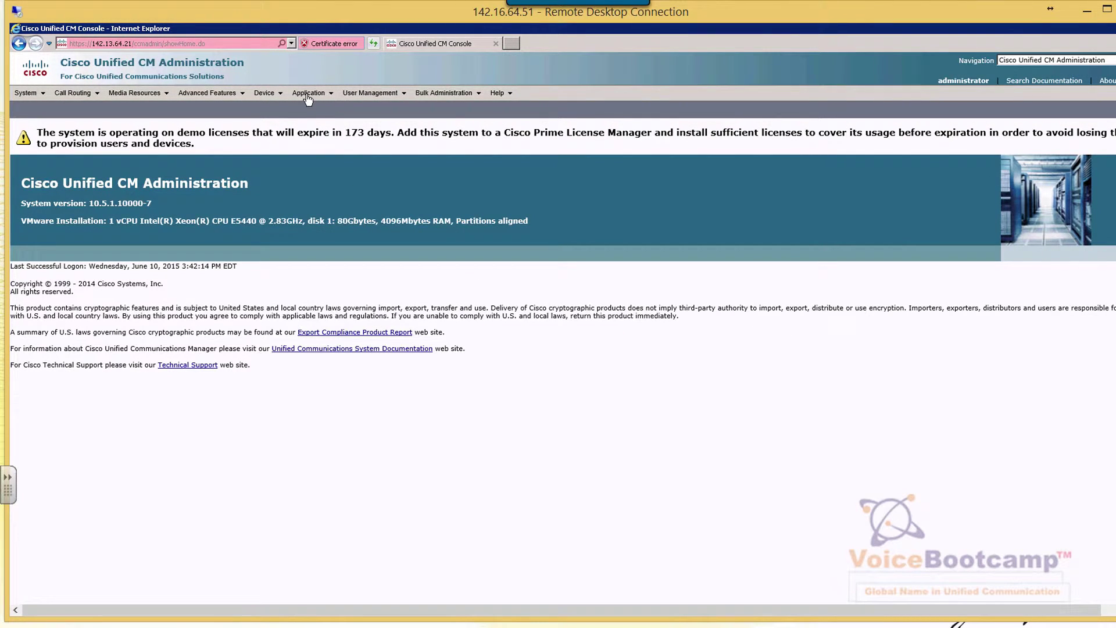
mouse_move(308, 95)
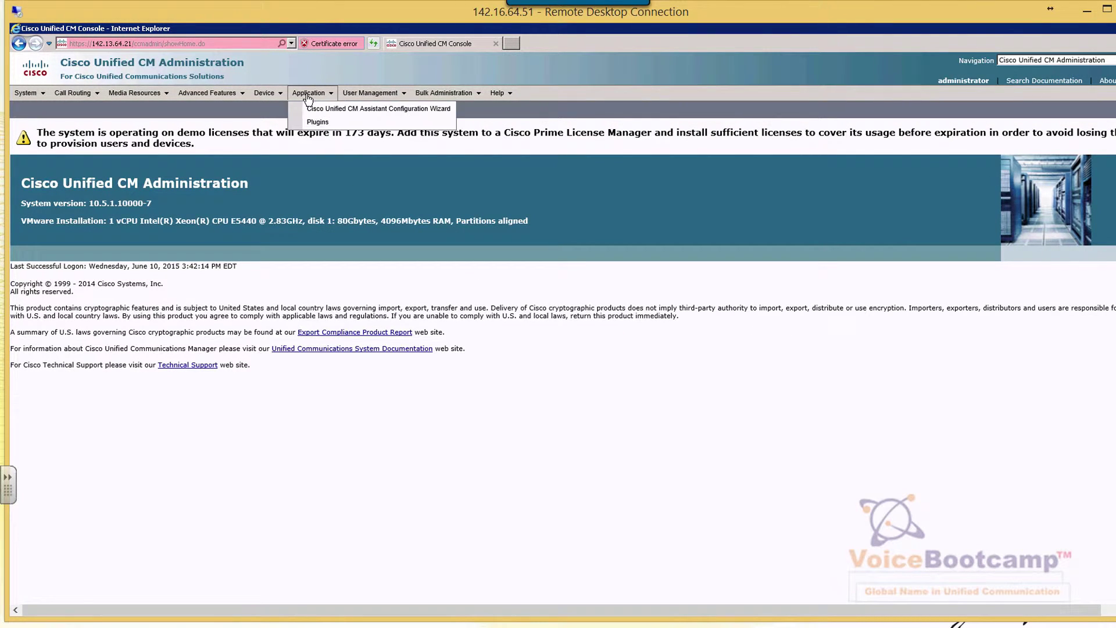
click(316, 124)
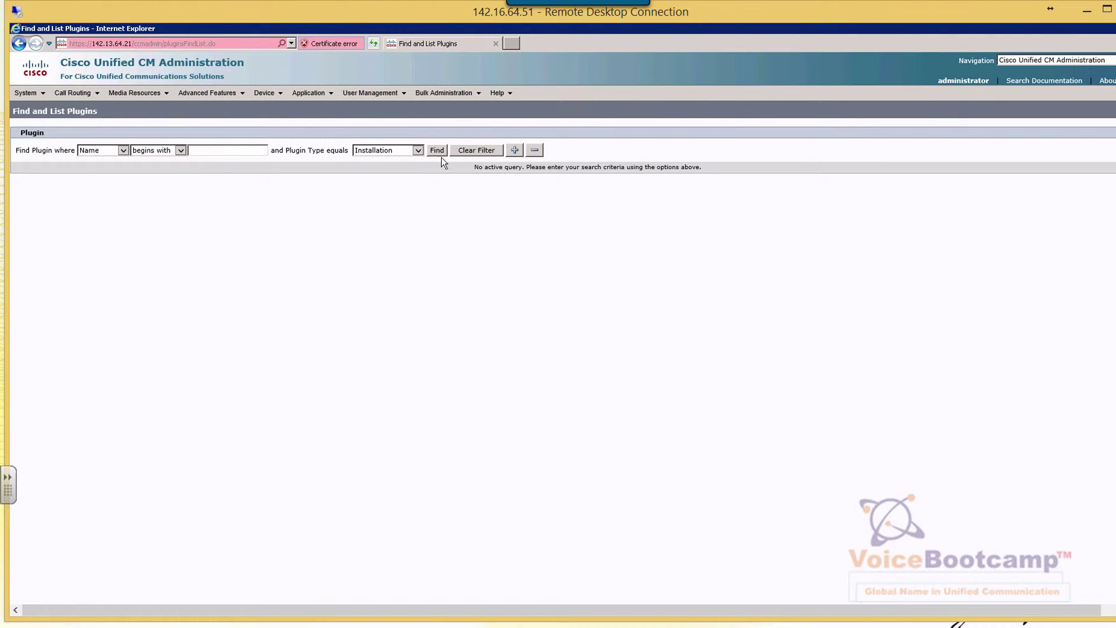
- List all plugins, then save and run the Cisco JTAPI 64-bit Client for Windows installer (CiscoJTAPIx64-Windows.exe)
click(437, 150)
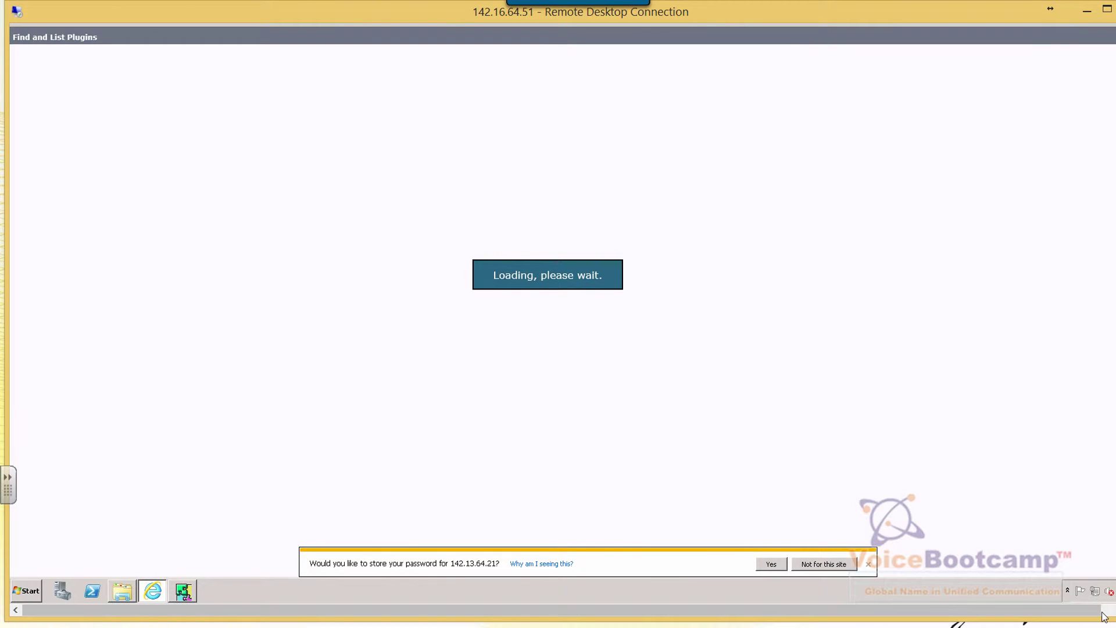
click(766, 564)
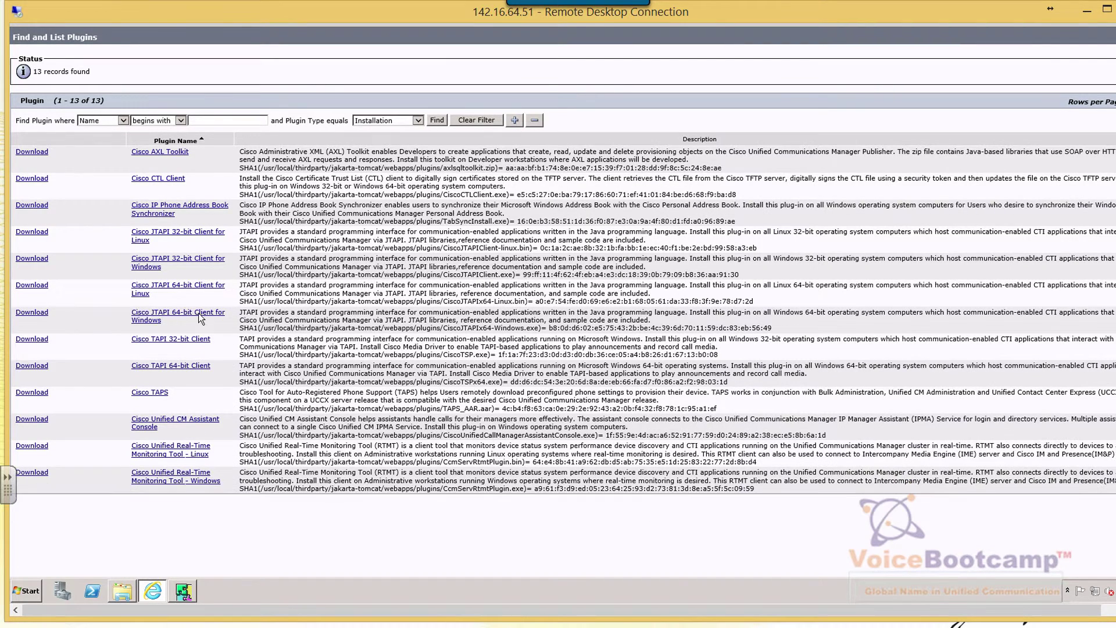
click(31, 314)
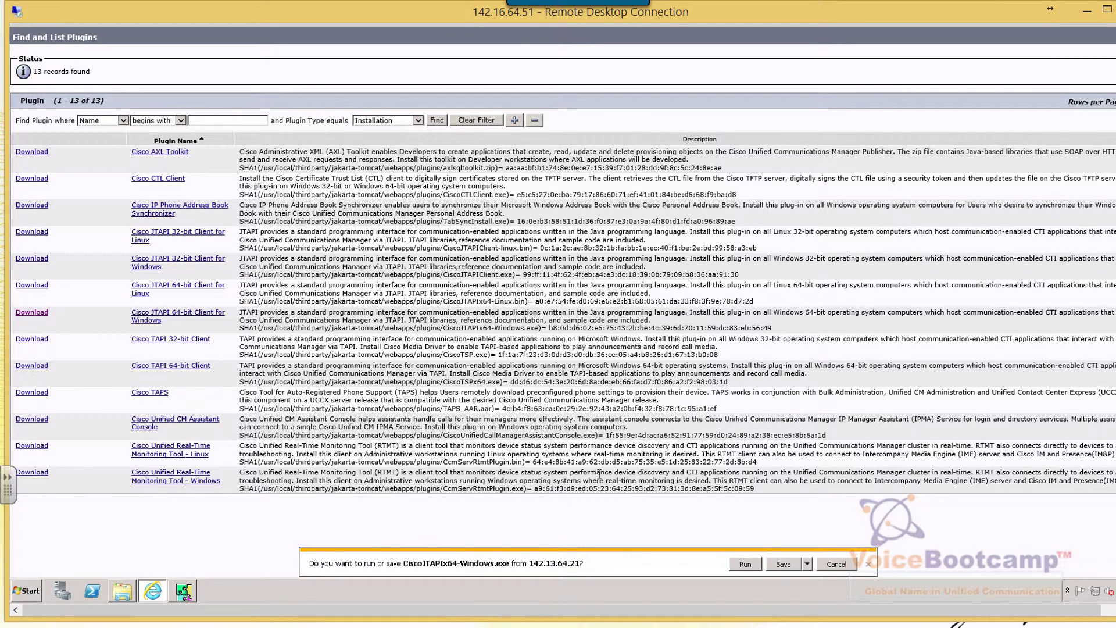
click(792, 568)
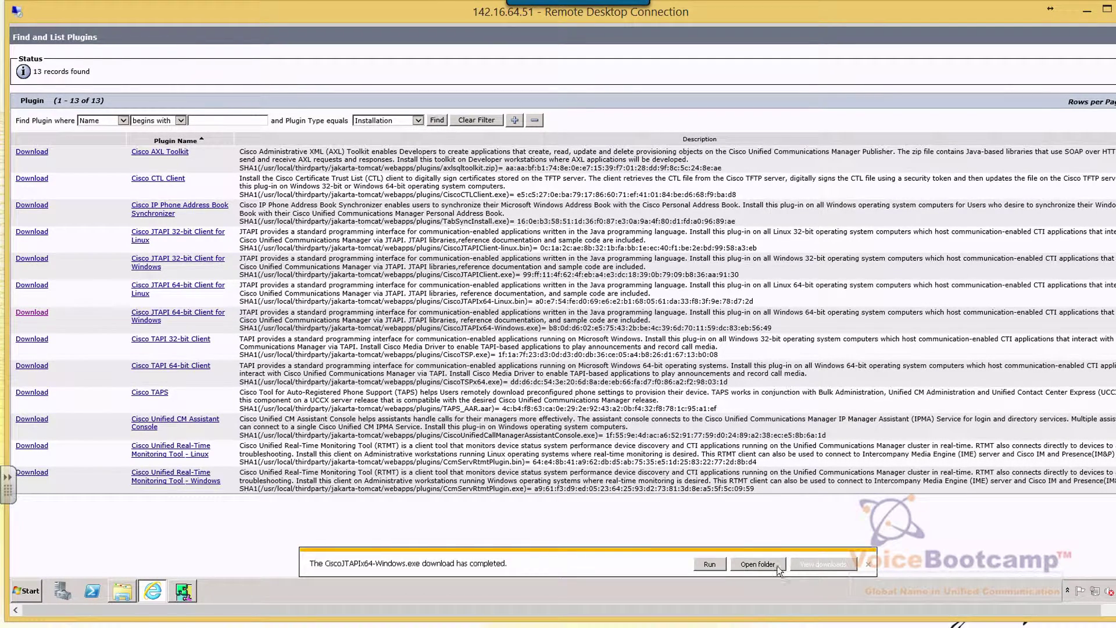
click(710, 564)
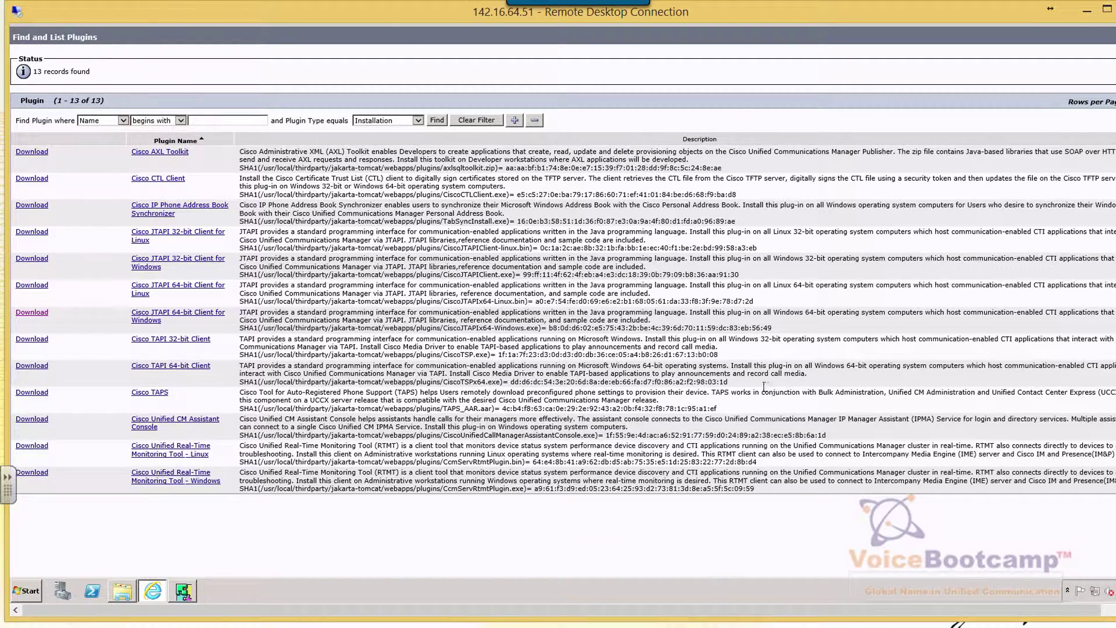